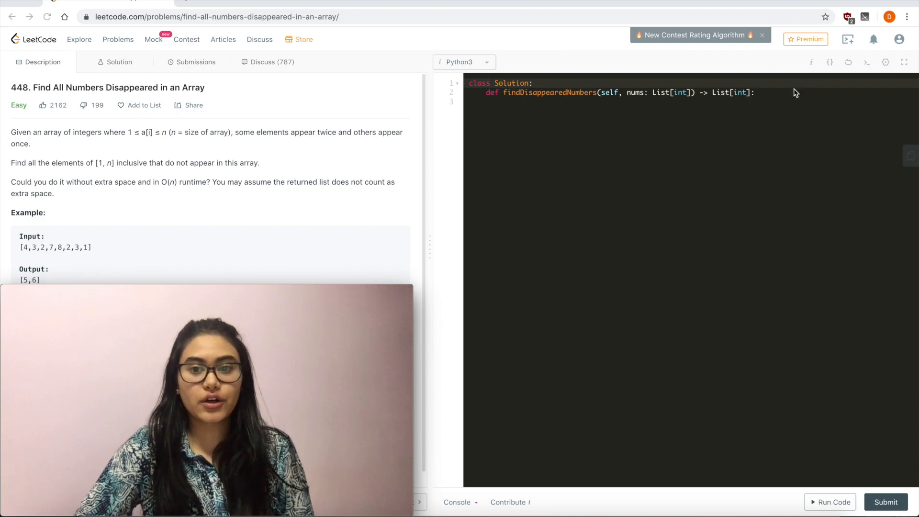
# Write the sample line nums = [1,2,3,4,1] in the function body and start a line below it.
pyautogui.click(775, 92)
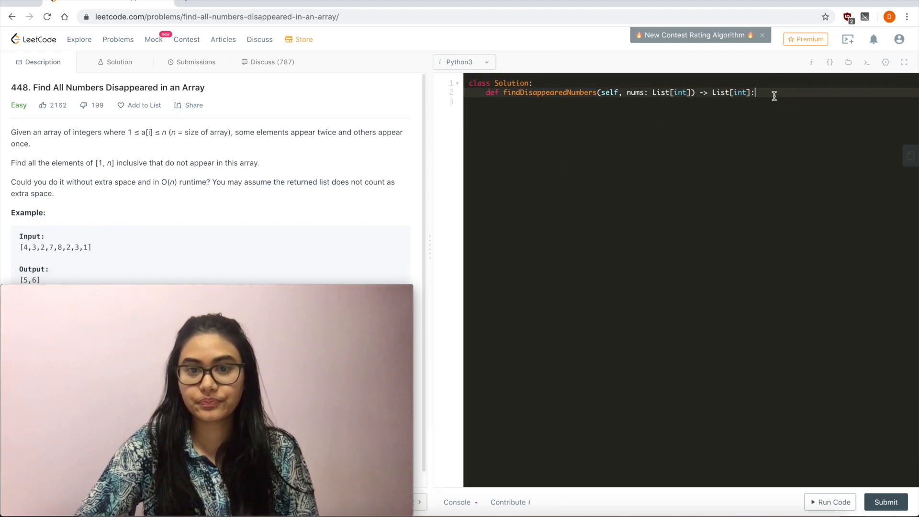
pyautogui.press('Return')
pyautogui.write('nums')
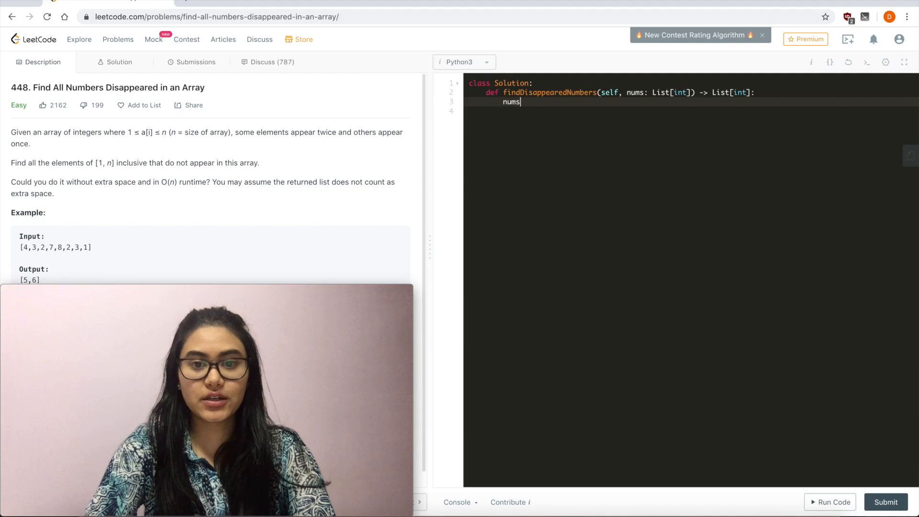
pyautogui.write(' = [1')
pyautogui.write(',2,')
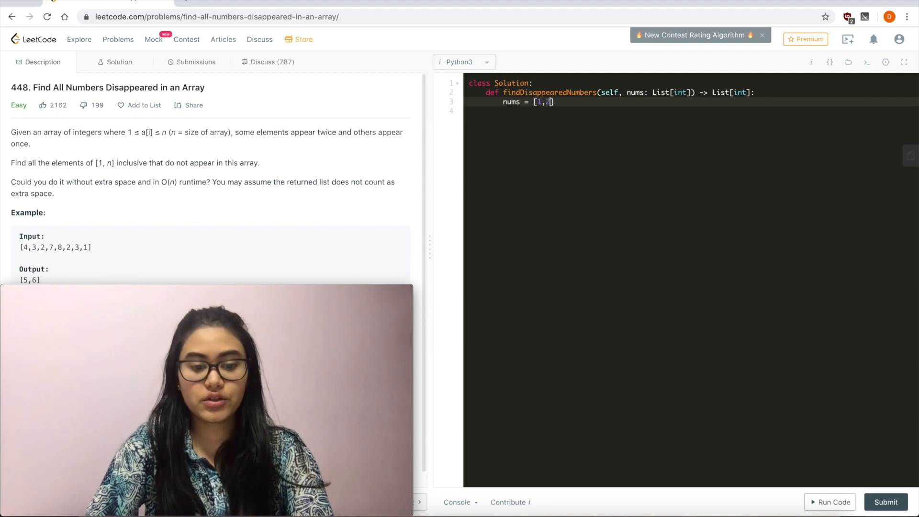
pyautogui.write('3,4')
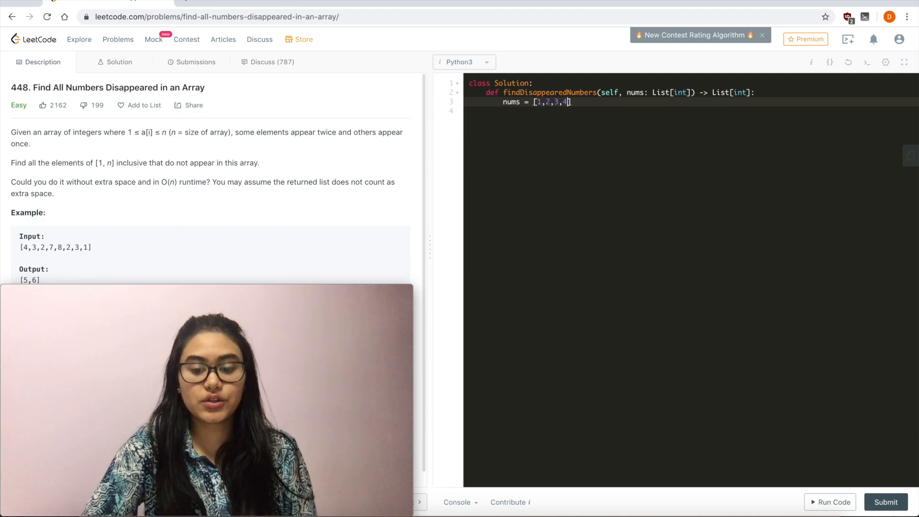
pyautogui.write(',5')
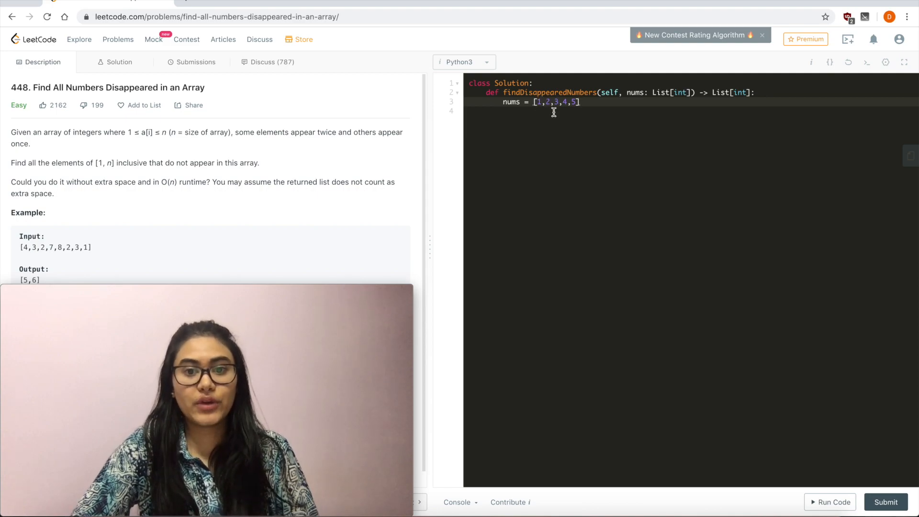
pyautogui.click(602, 107)
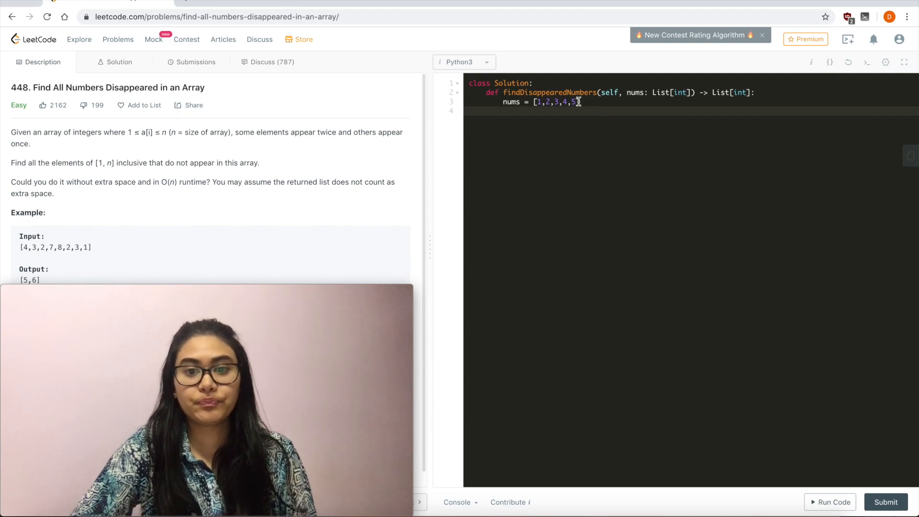
pyautogui.click(575, 103)
pyautogui.write('1]')
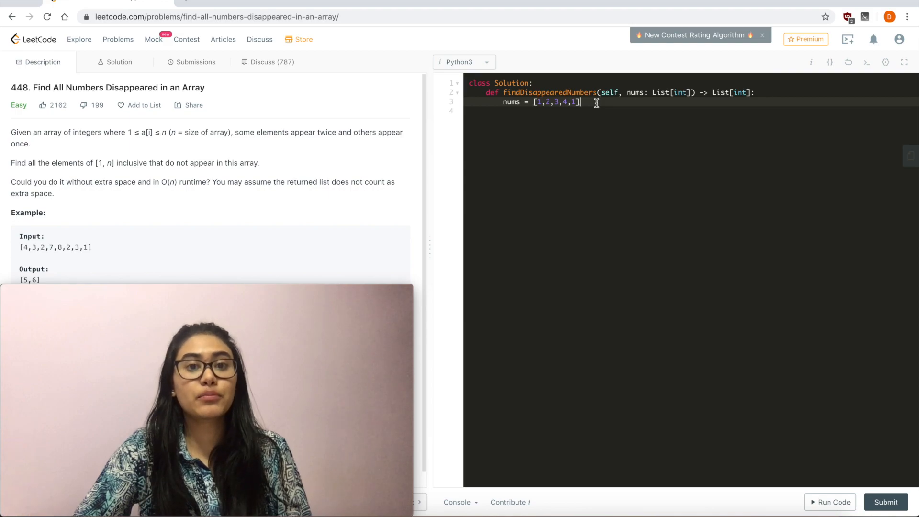
pyautogui.press('Return')
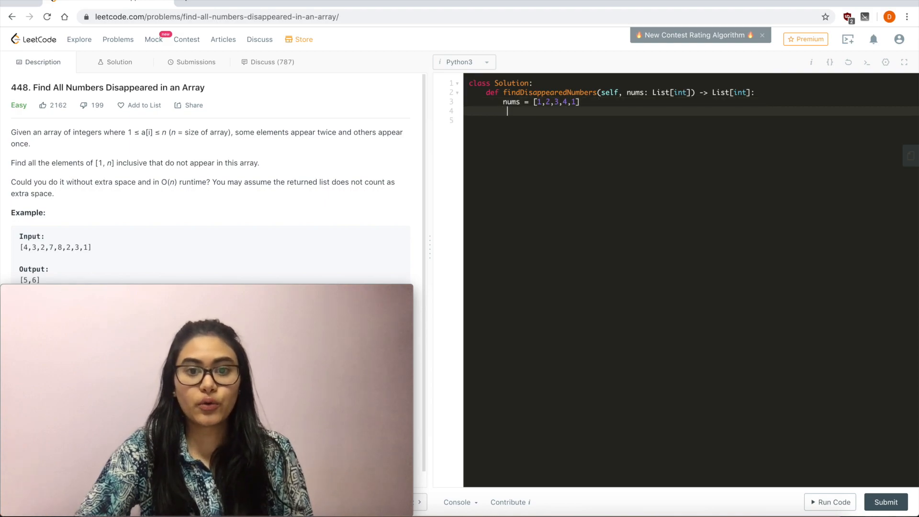
# Write an indented marker row m,m,m,m, under the list numbers, with blank lines below.
pyautogui.press('Tab')
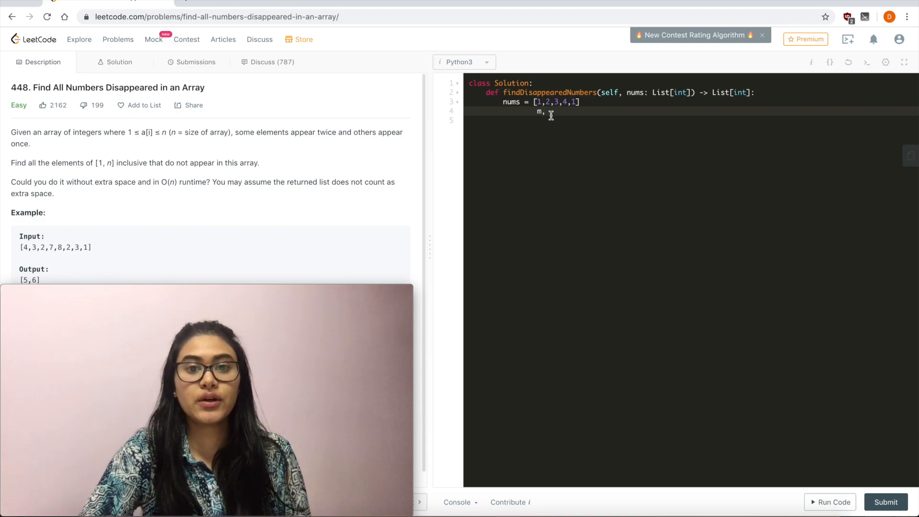
pyautogui.write('m')
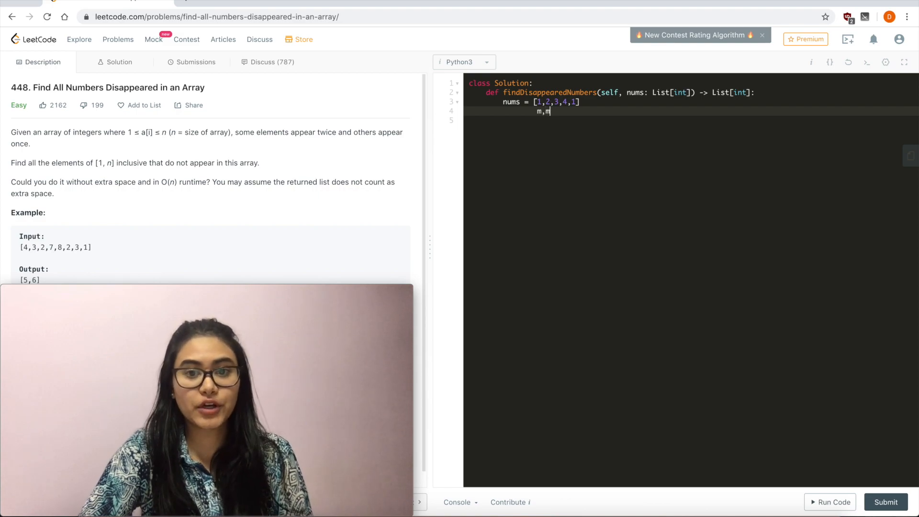
pyautogui.write(',')
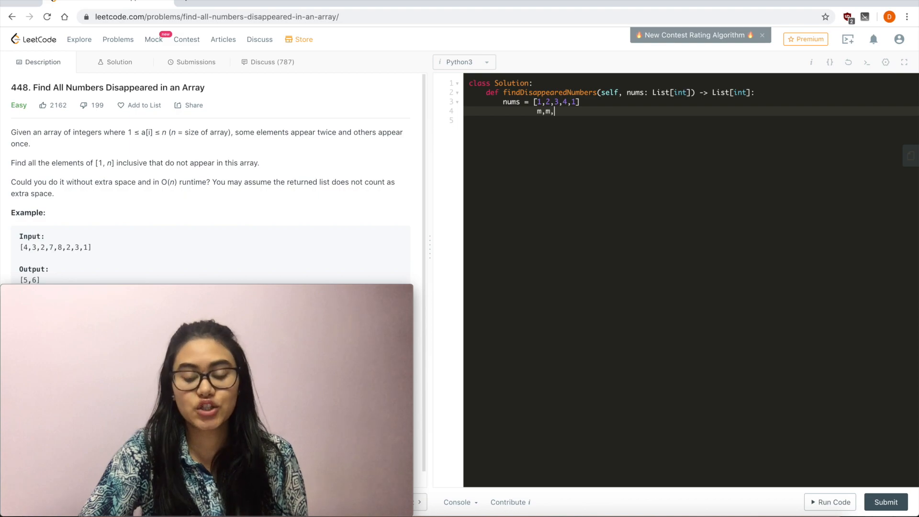
pyautogui.write('m,')
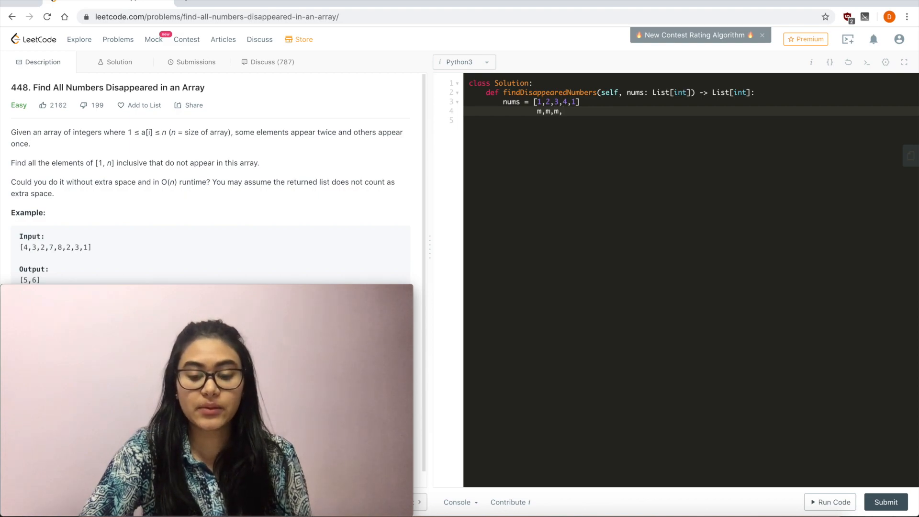
pyautogui.write('m,')
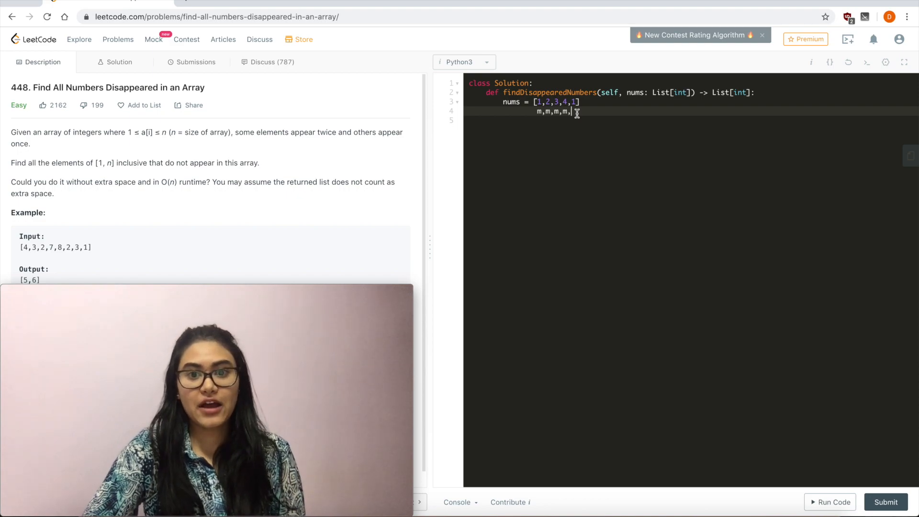
pyautogui.press('Return')
pyautogui.press('Return')
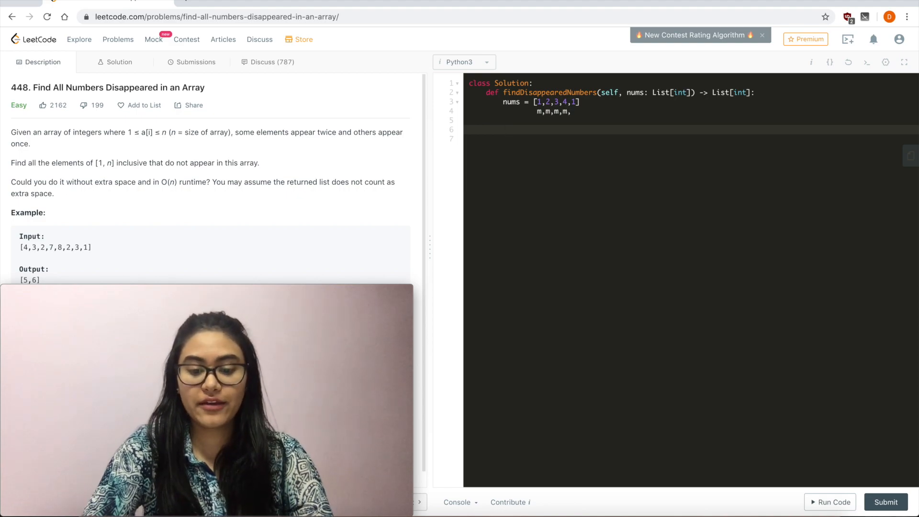
pyautogui.write('nums = [')
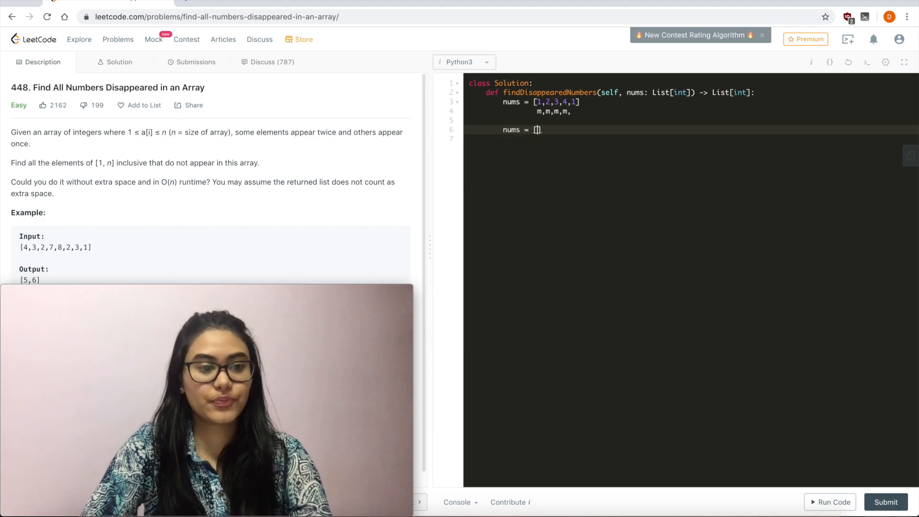
pyautogui.write('4,3,')
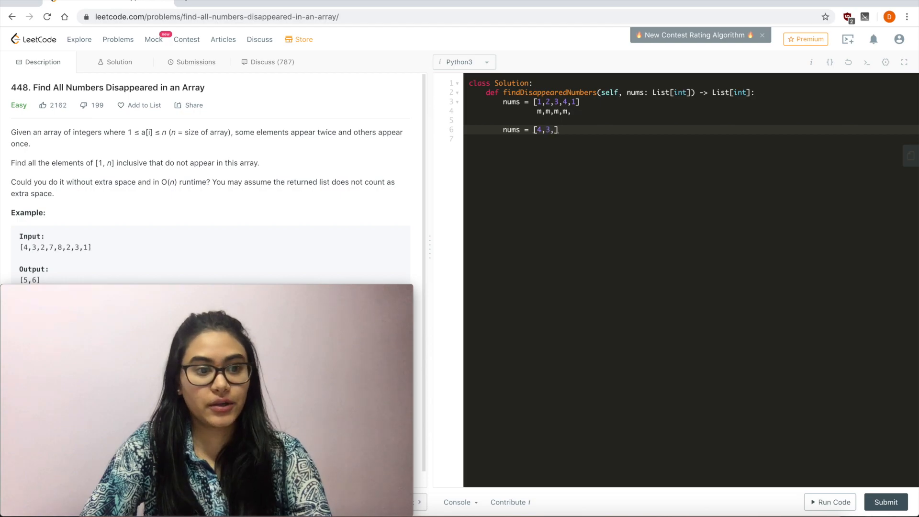
pyautogui.write('2,7,')
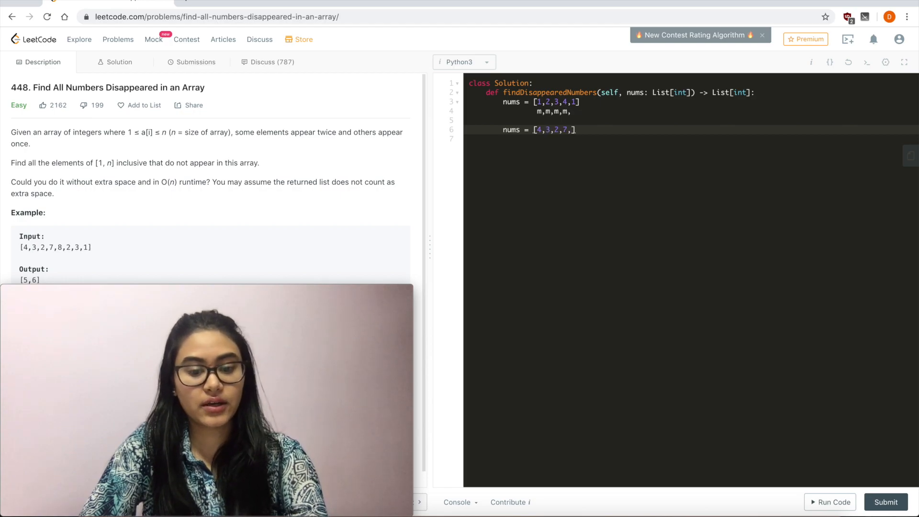
pyautogui.write('8,2,')
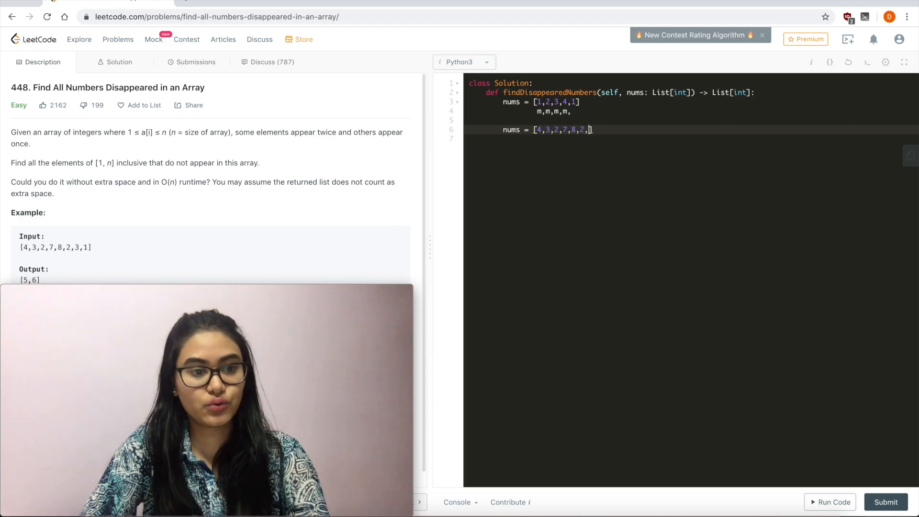
pyautogui.write('3,1')
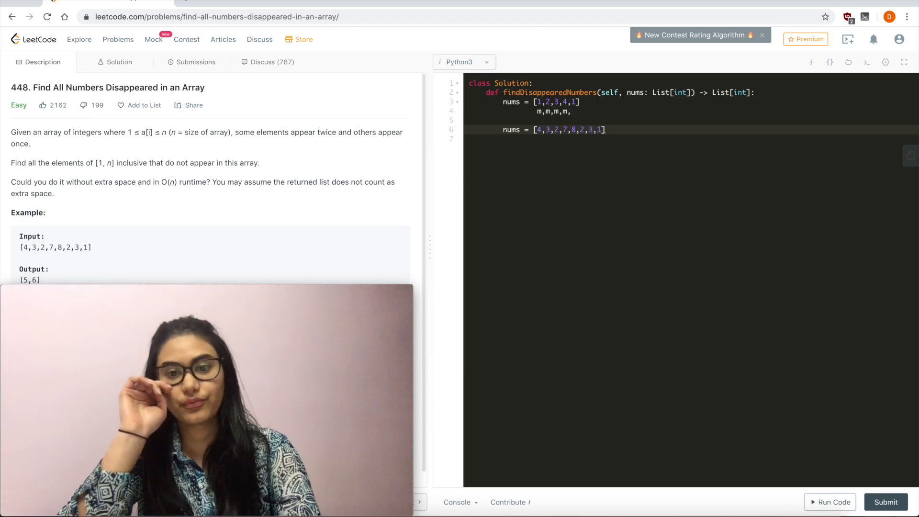
# Write the example input nums = [4,3,2,7,8,2,3,1] as a second sample line.
pyautogui.click(642, 128)
pyautogui.press('Return')
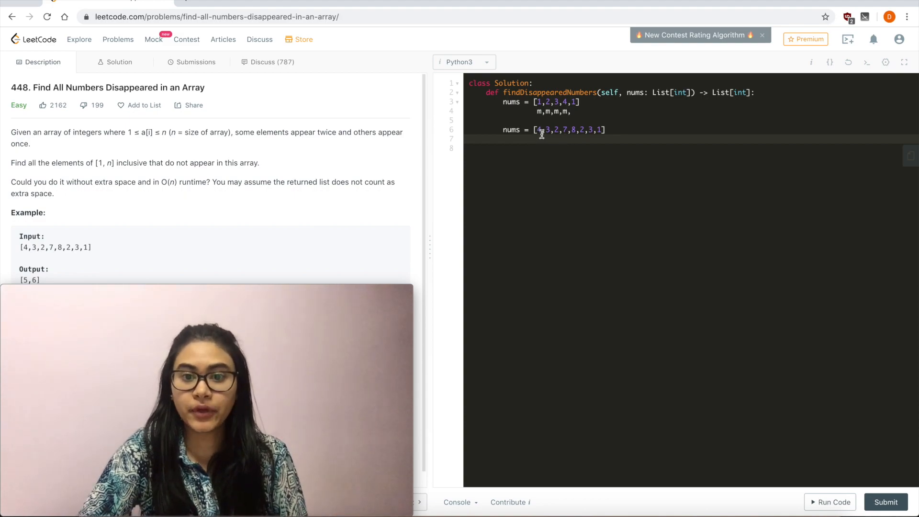
# Negate the 7, first 2, both 3s, the 1 and the 4 so the list reads [-4,-3,-2,-7,8,2,-3,-1].
pyautogui.click(564, 130)
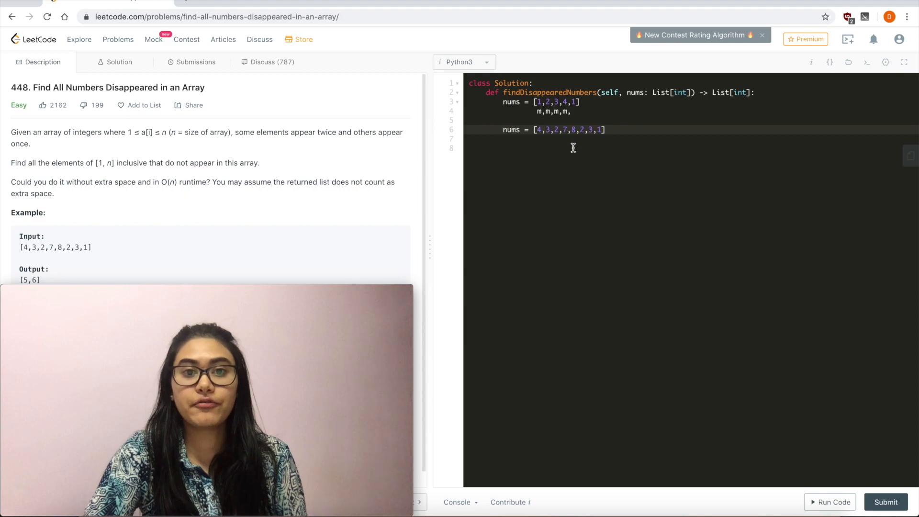
pyautogui.write('-')
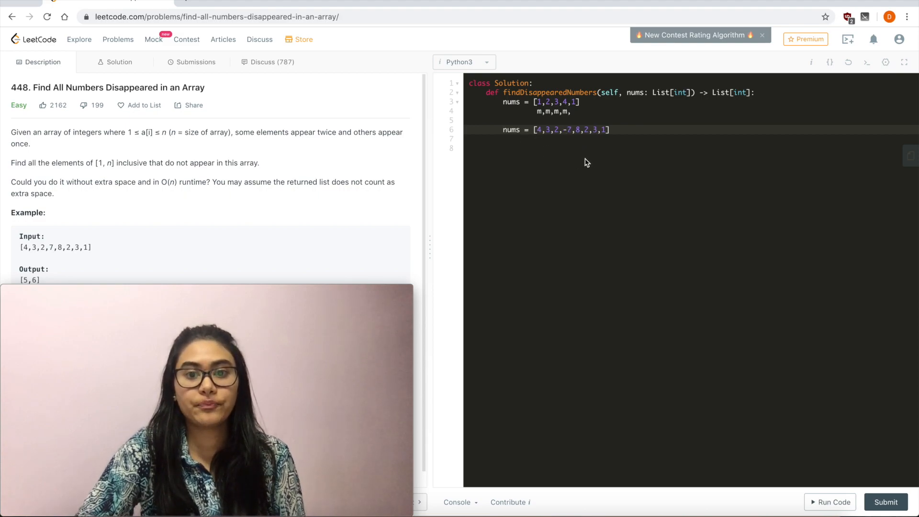
pyautogui.click(555, 130)
pyautogui.write('-')
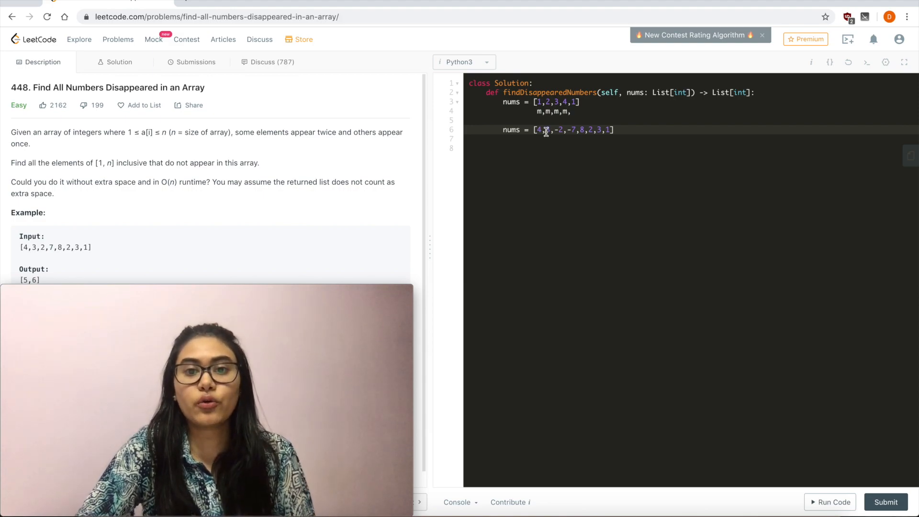
pyautogui.click(549, 130)
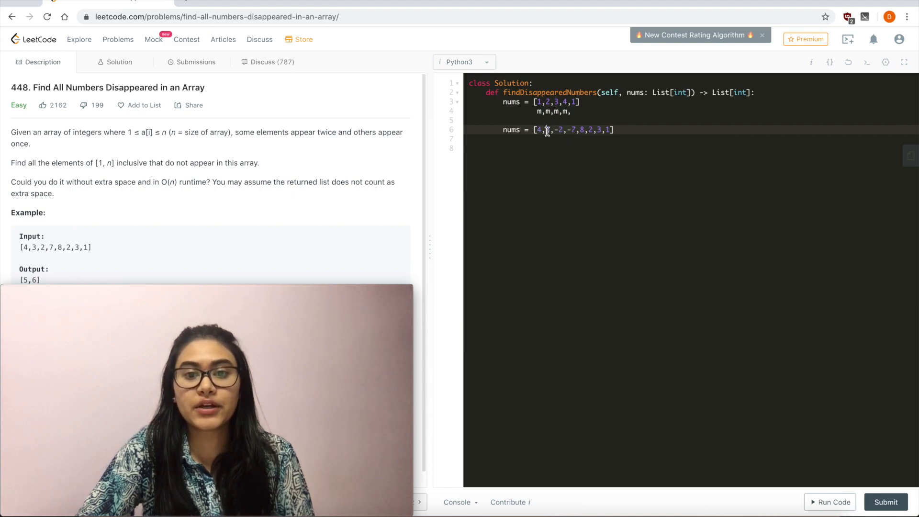
pyautogui.write('-')
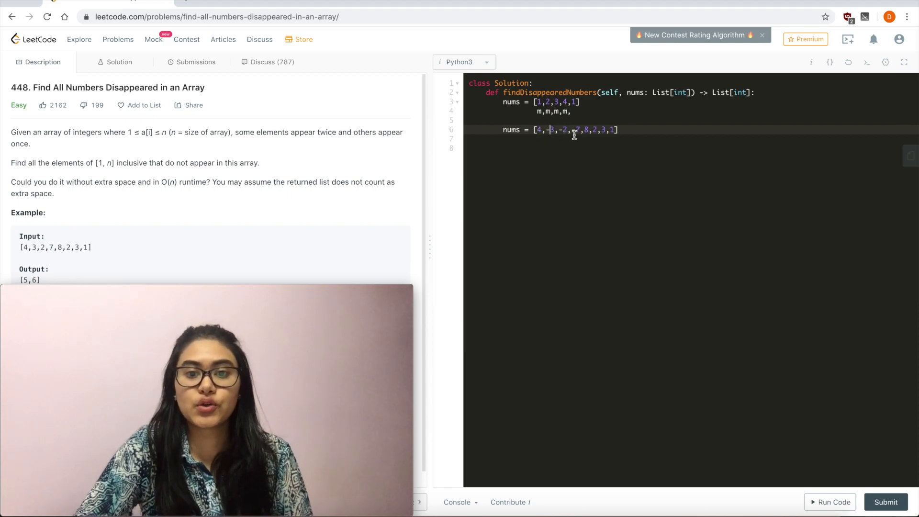
pyautogui.click(602, 131)
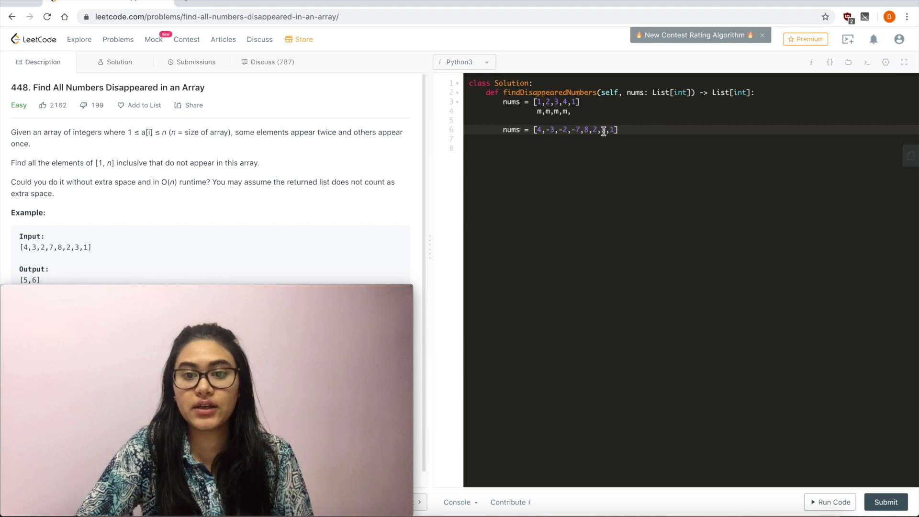
pyautogui.write('-')
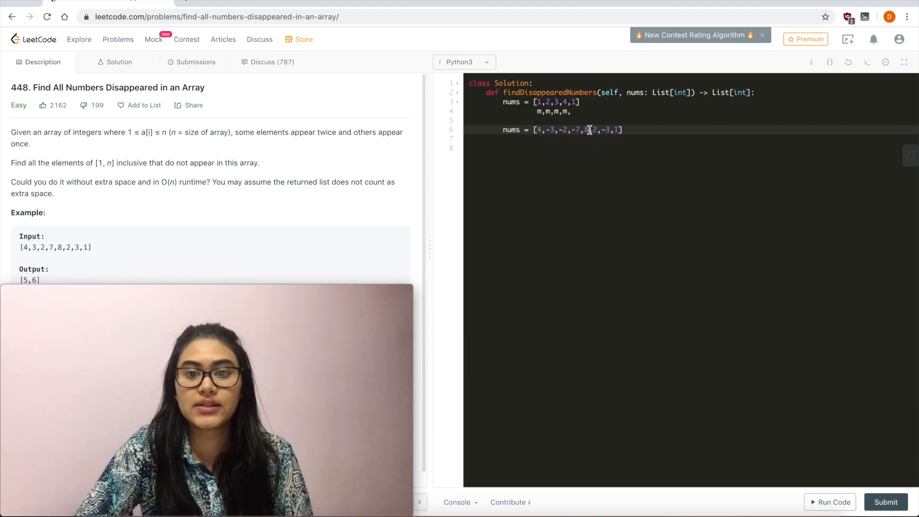
pyautogui.click(615, 131)
pyautogui.write('-')
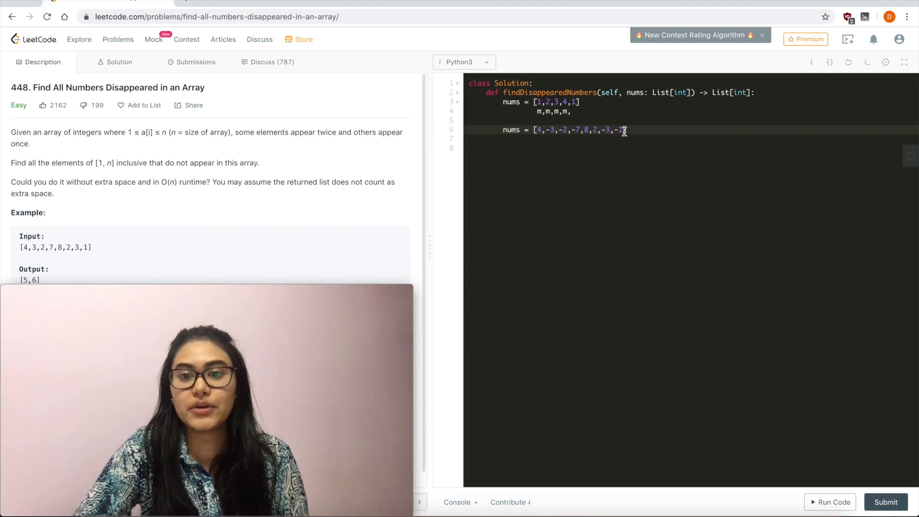
pyautogui.click(537, 130)
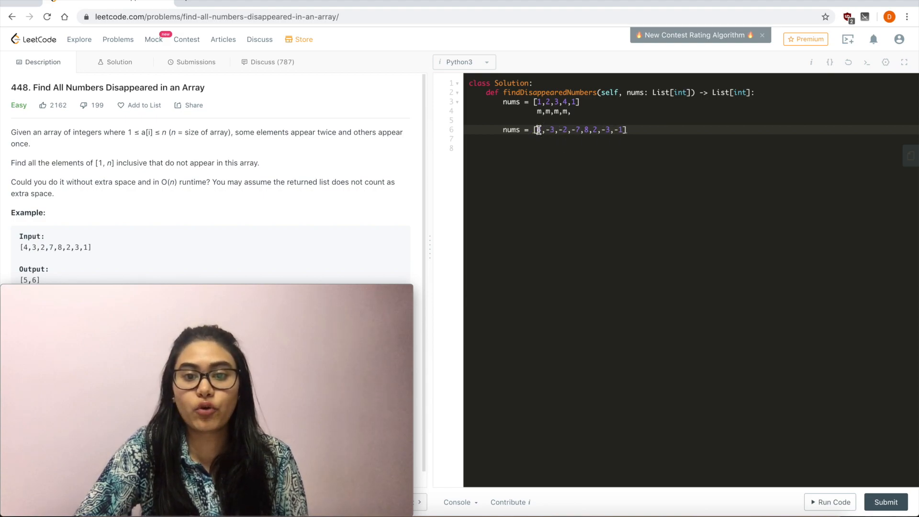
pyautogui.write('-')
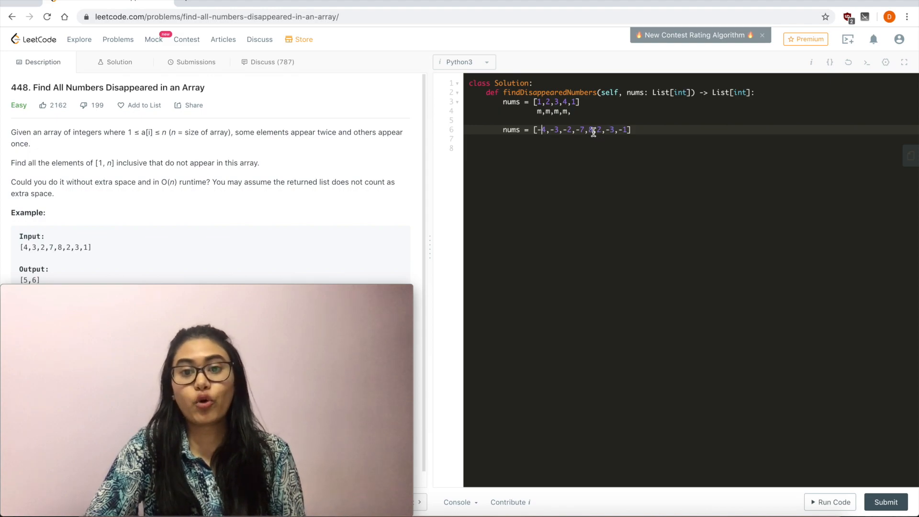
pyautogui.click(647, 130)
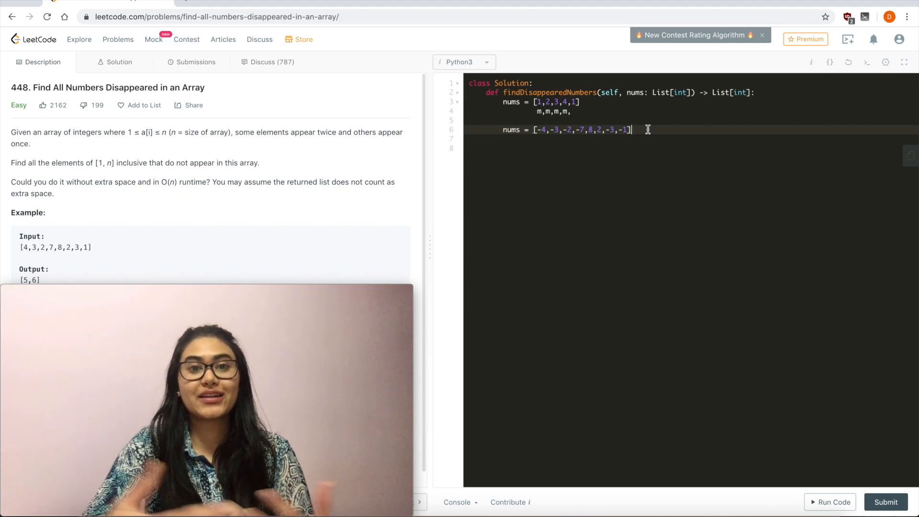
# Delete the scratch sample lines and initialize missing = [].
pyautogui.click(503, 102)
pyautogui.moveTo(502, 102); pyautogui.dragTo(643, 133)
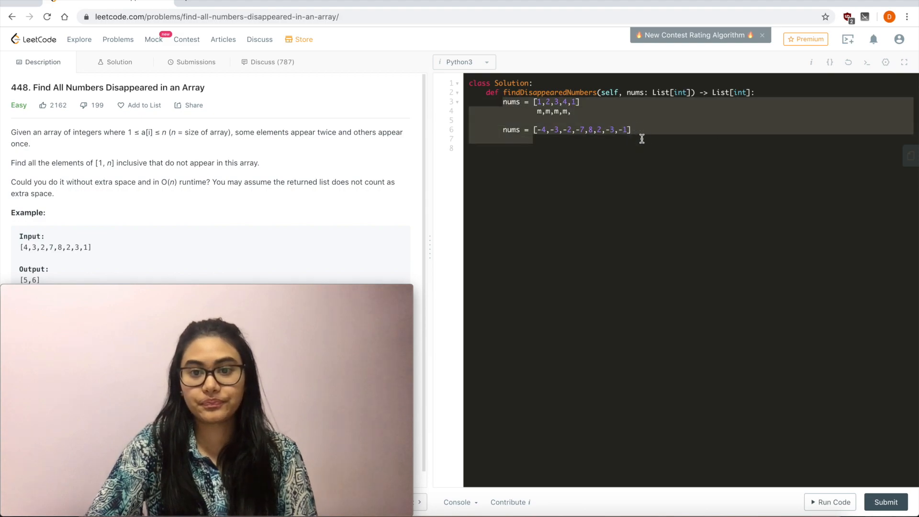
pyautogui.press('BackSpace')
pyautogui.write('missing')
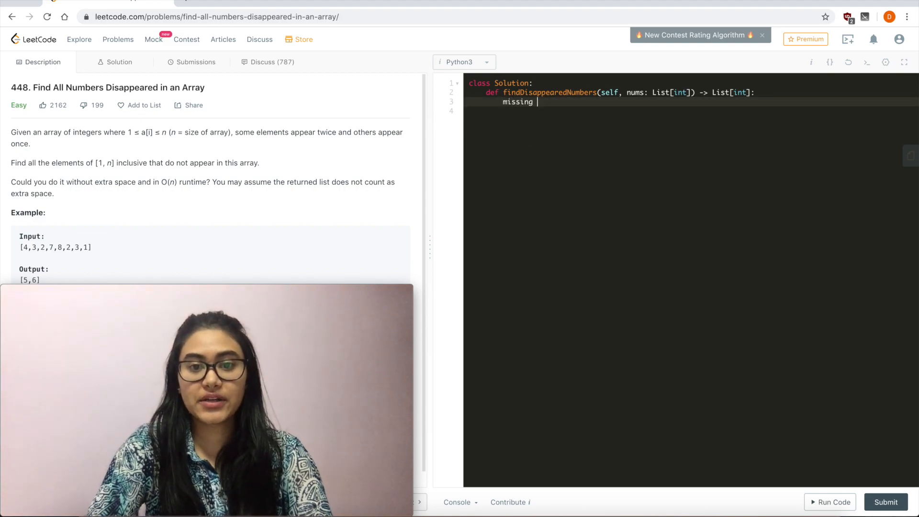
pyautogui.write(' = [')
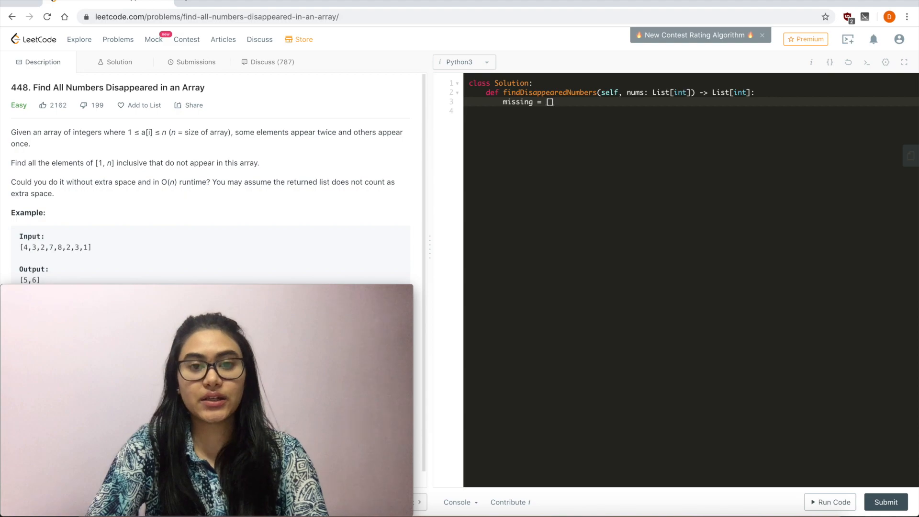
pyautogui.write(']')
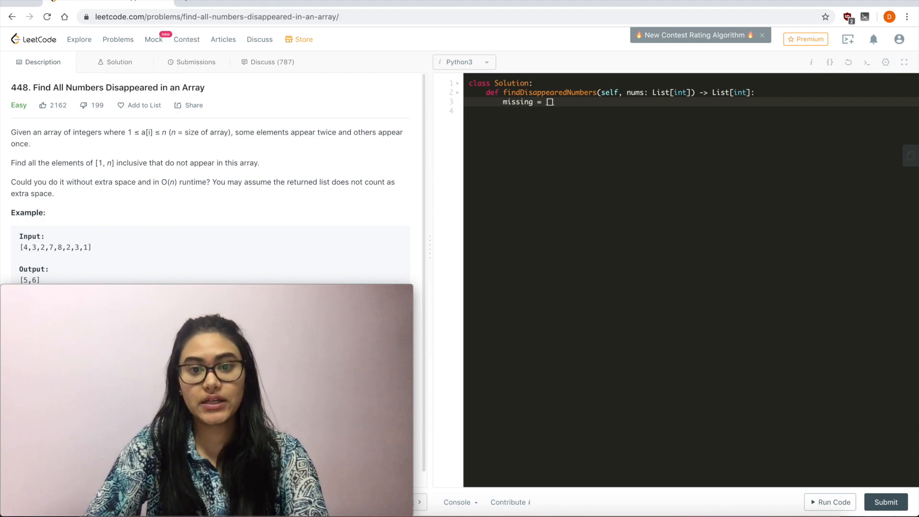
pyautogui.press('Return')
pyautogui.press('Return')
pyautogui.write('for i i')
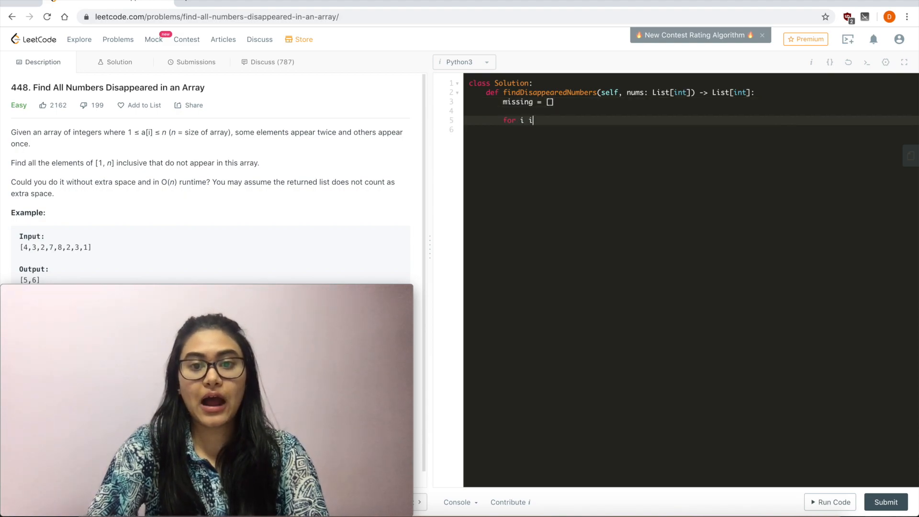
pyautogui.write('n nums:')
# Loop for i in nums computing pos = abs(i) - 1.
pyautogui.press('Return')
pyautogui.write('p')
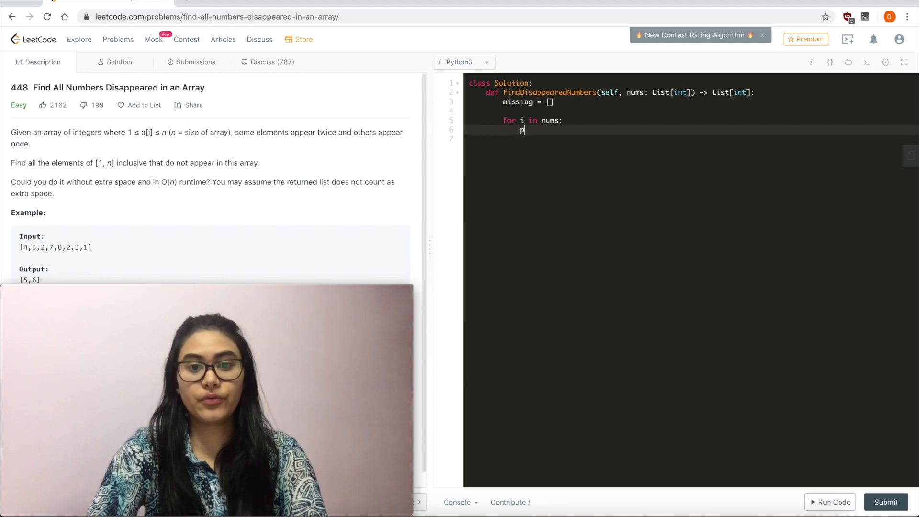
pyautogui.write('os = ab')
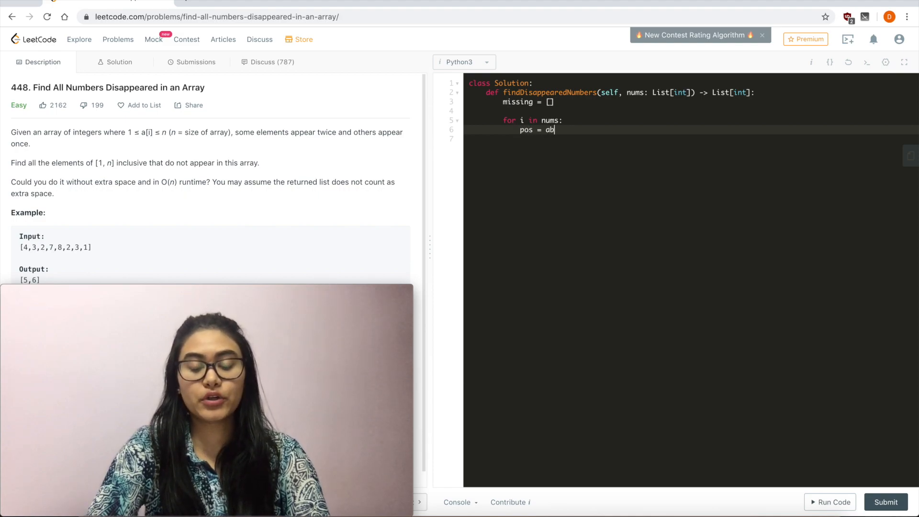
pyautogui.write('s(i')
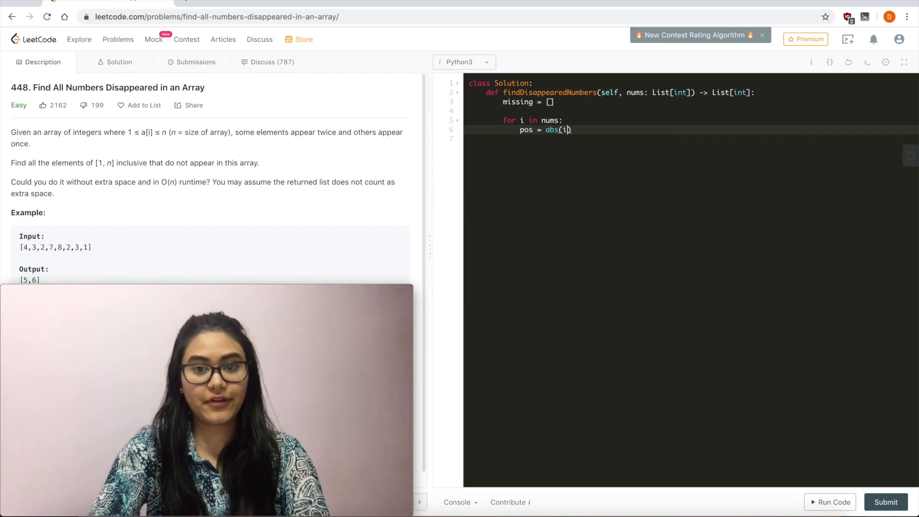
pyautogui.write(')')
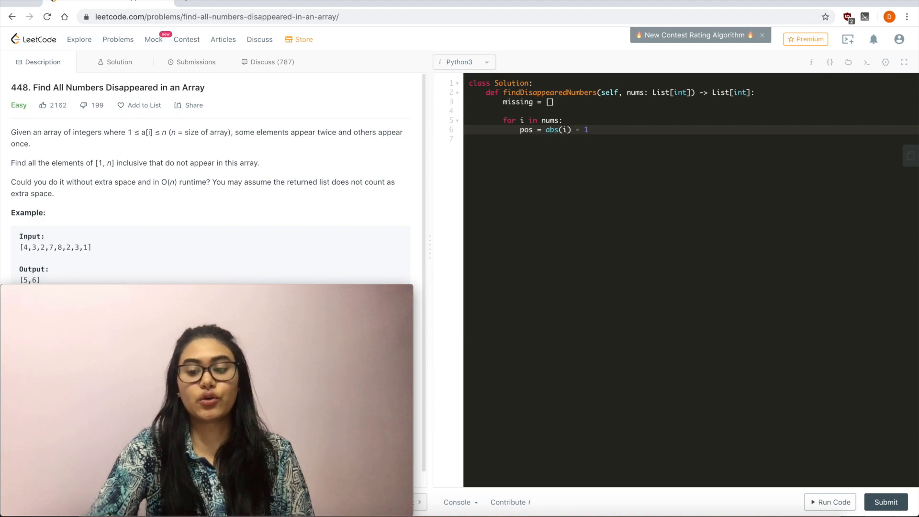
pyautogui.press('Return')
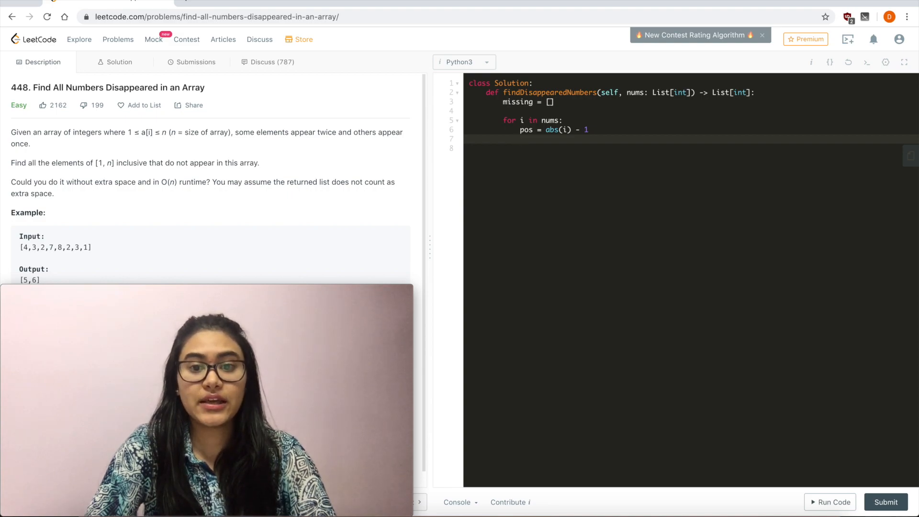
pyautogui.write('if nu')
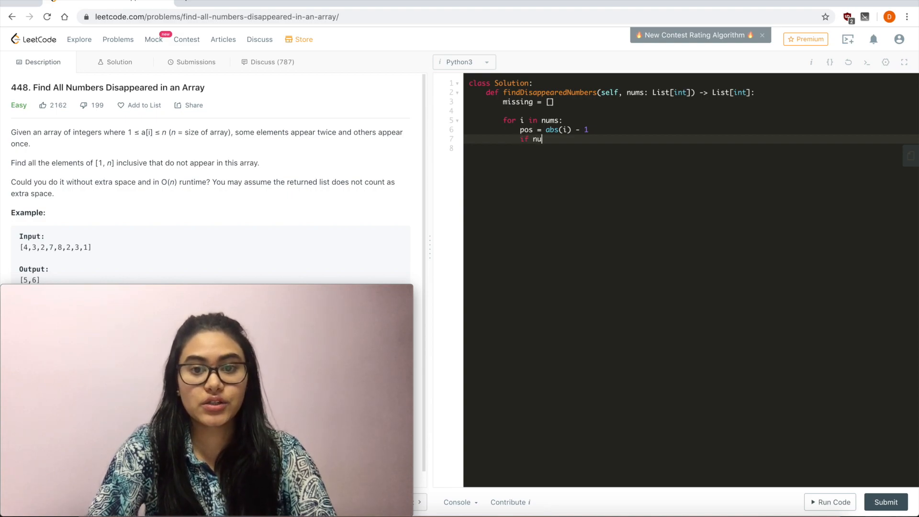
pyautogui.write('ms[pos] > 0')
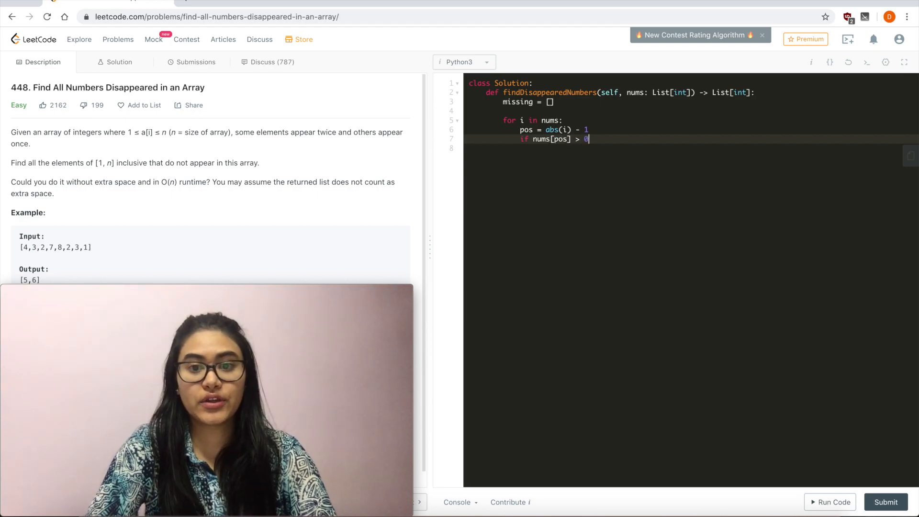
pyautogui.write(':')
# Inside if nums[pos] > 0: write pos[nums] *= -1, leaving room for a second loop.
pyautogui.press('Return')
pyautogui.write('pos')
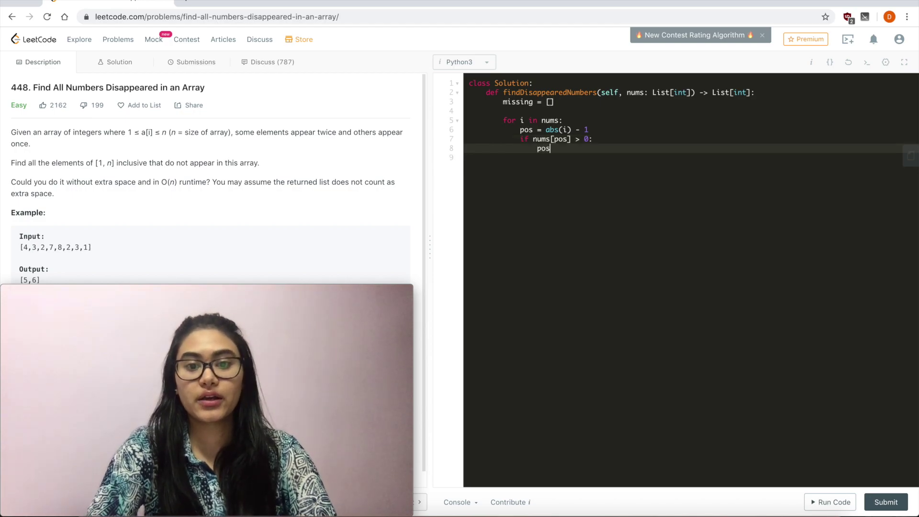
pyautogui.write('[nums] *= -1')
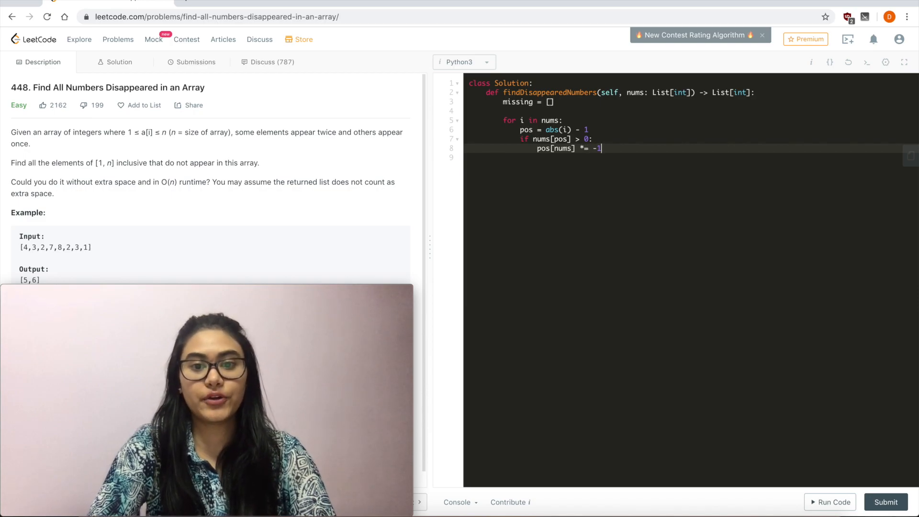
pyautogui.press('Return')
pyautogui.press('Return')
pyautogui.write('fo')
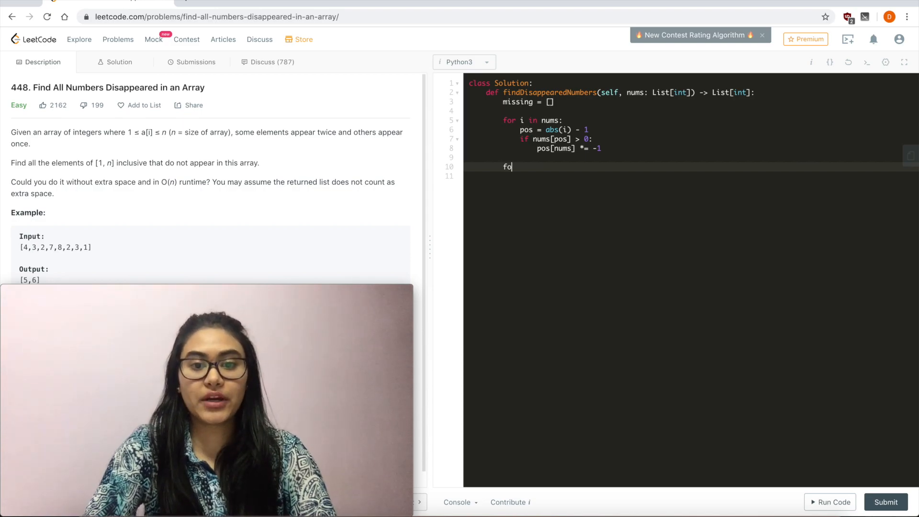
pyautogui.write('r i i')
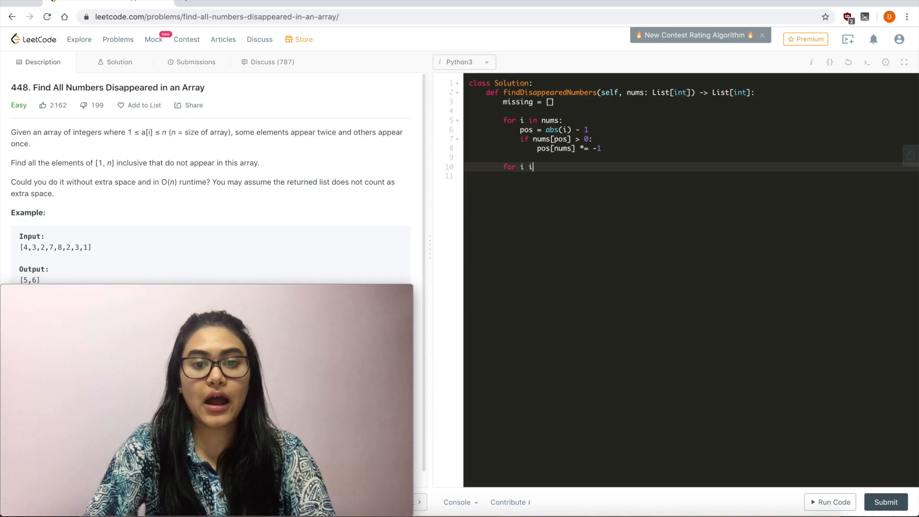
pyautogui.write('n range(len(')
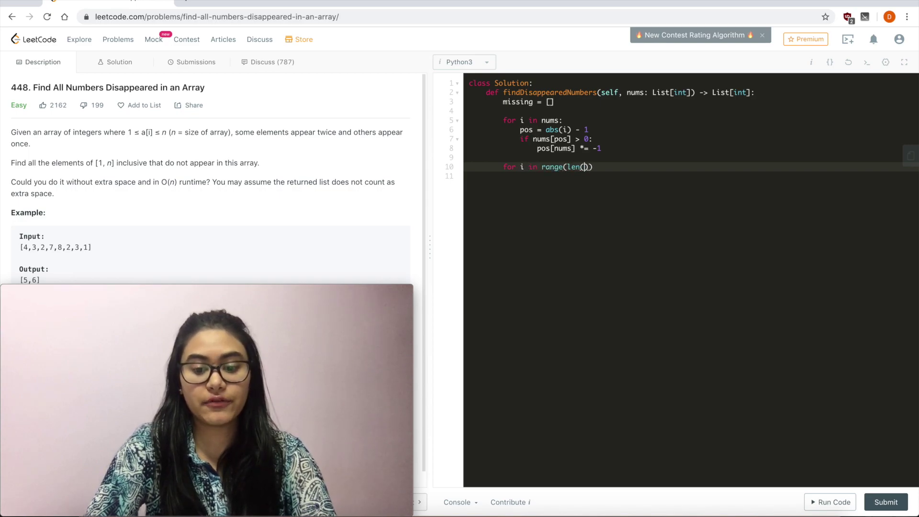
pyautogui.write('nums')
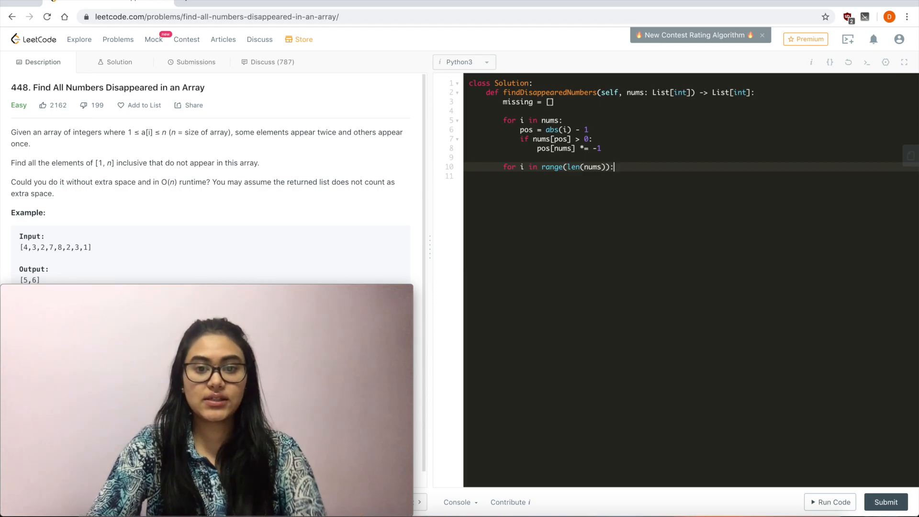
# Loop over range(len(nums)) appending i + 1 when nums[i] > 0, return missing, and run the example test.
pyautogui.press('Return')
pyautogui.write('if nums')
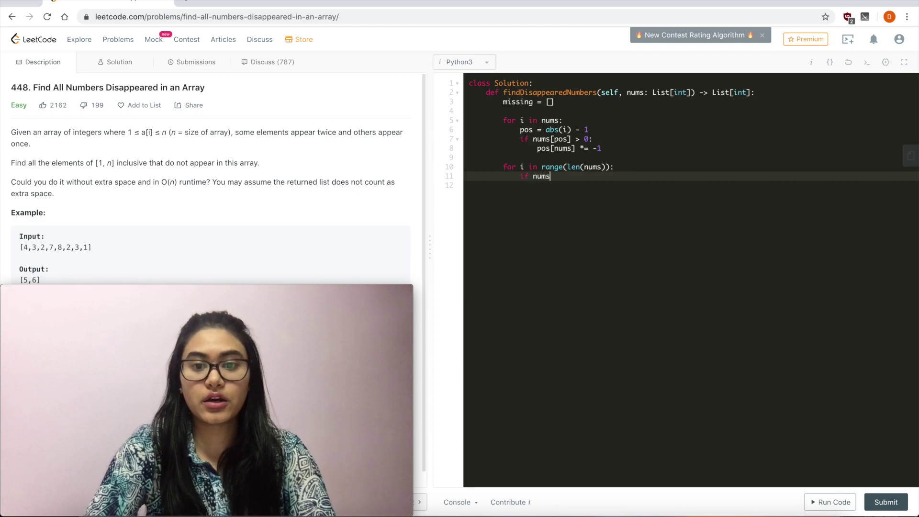
pyautogui.write('[i]')
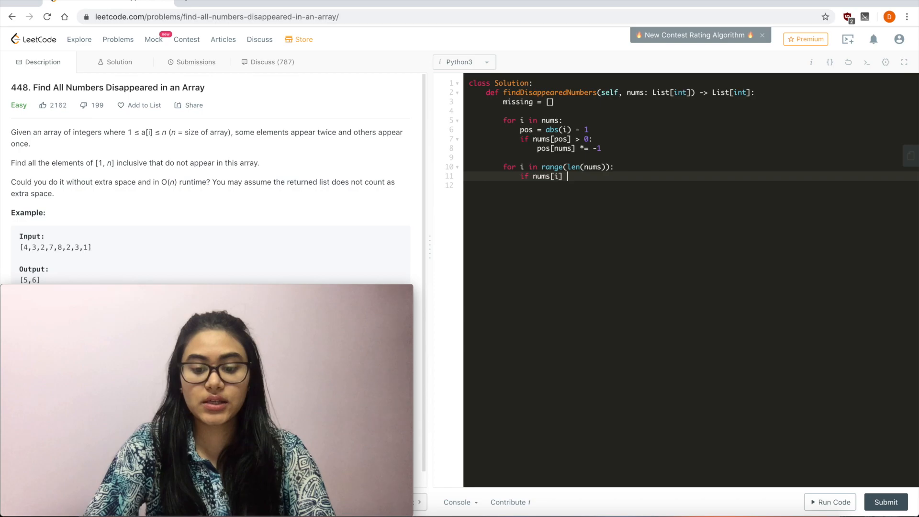
pyautogui.write(' > 0:')
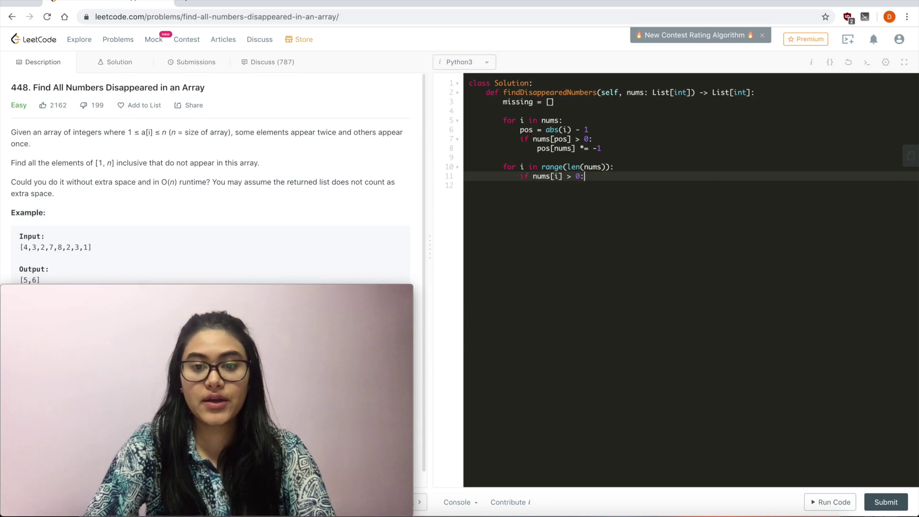
pyautogui.press('Return')
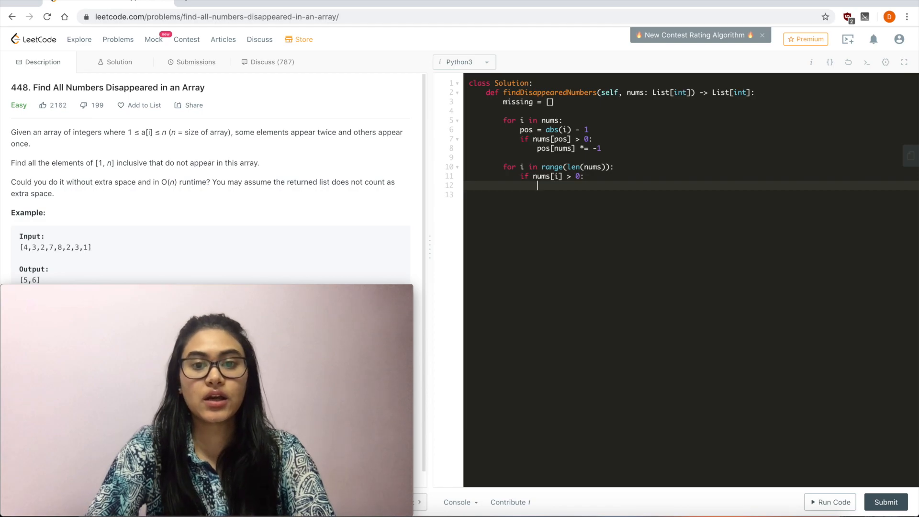
pyautogui.write('missing')
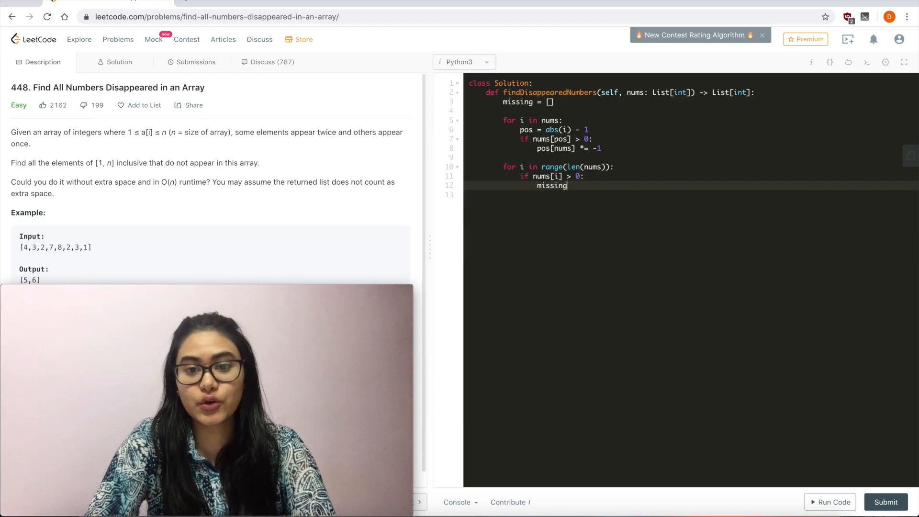
pyautogui.write('.append(')
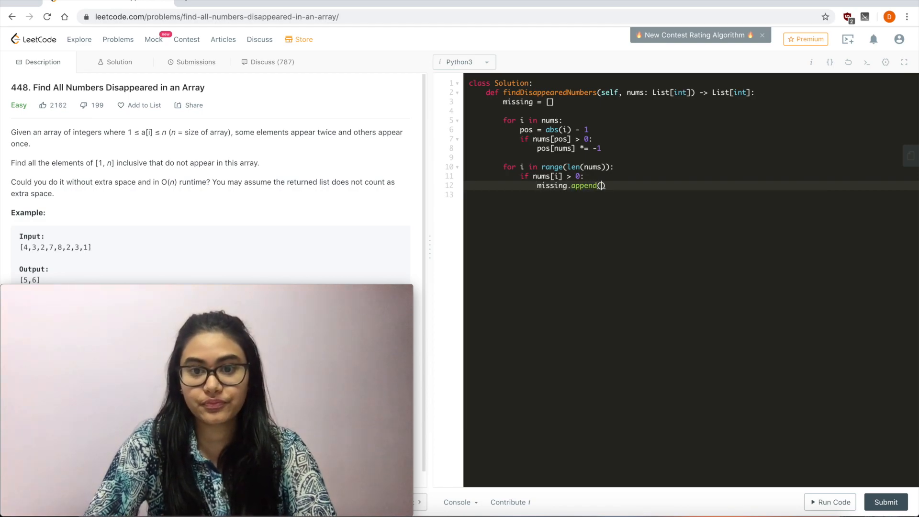
pyautogui.write('i + 1')
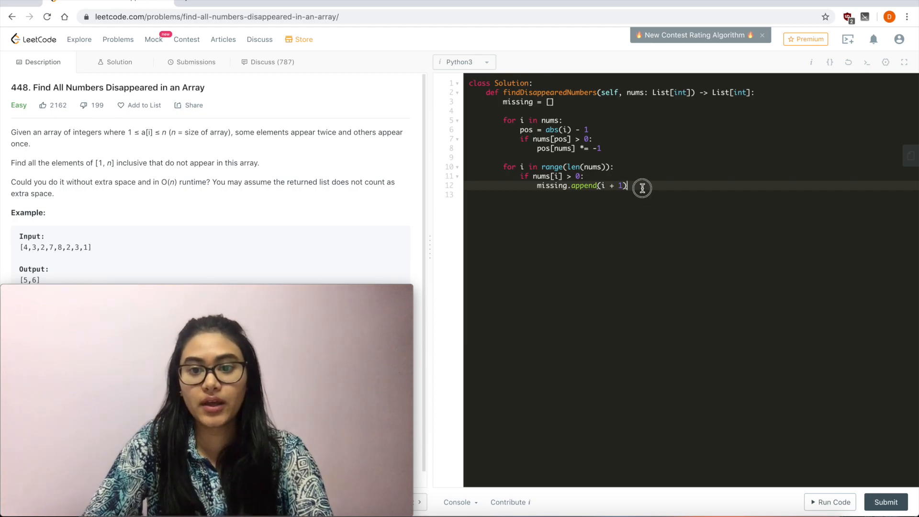
pyautogui.press('Return')
pyautogui.press('Return')
pyautogui.press('BackSpace')
pyautogui.press('BackSpace')
pyautogui.write('retu')
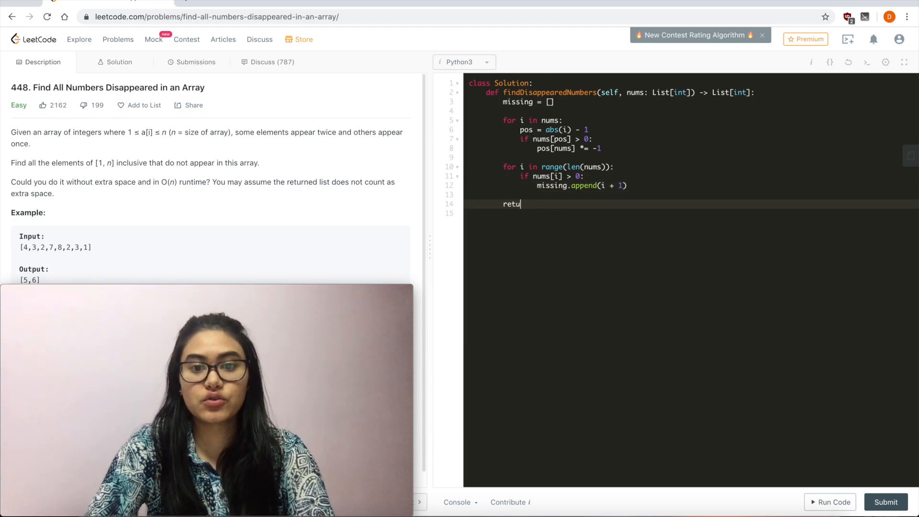
pyautogui.write('rn missing')
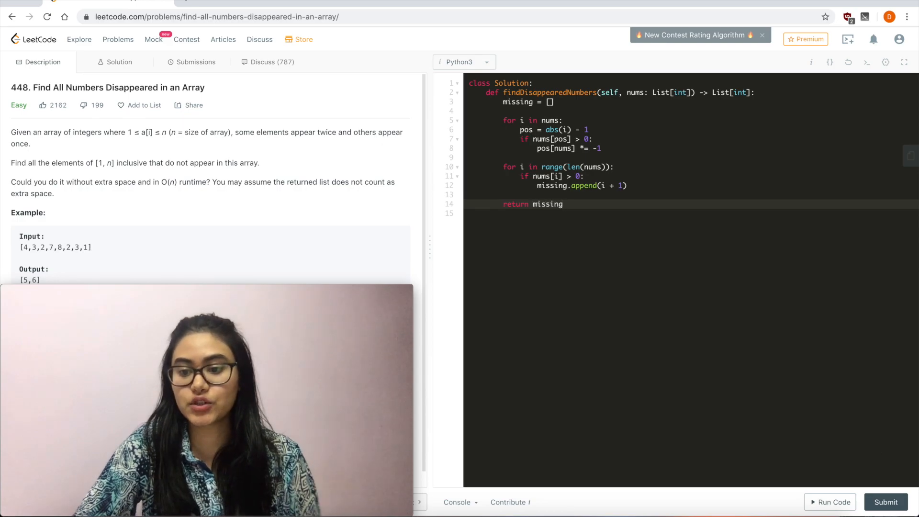
pyautogui.click(832, 502)
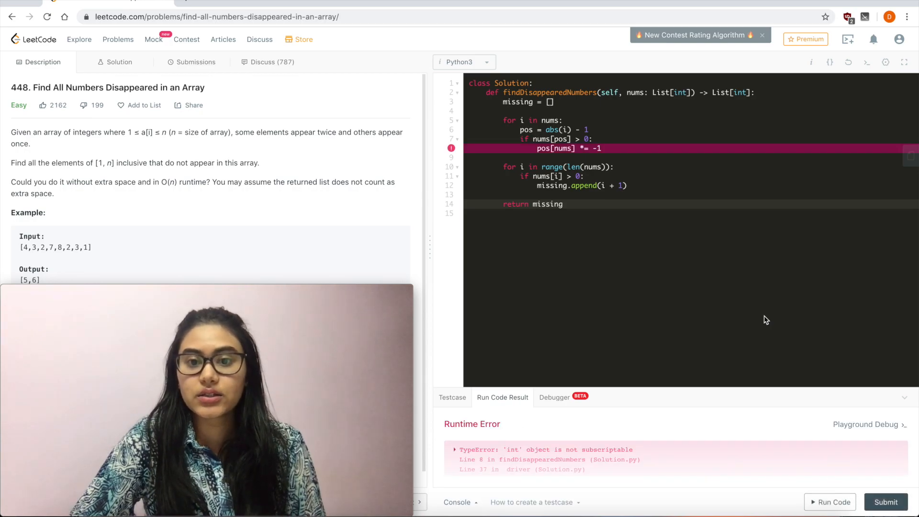
# Fix the TypeError on line 8 by rewriting pos[nums] as nums[pos] *= -1.
pyautogui.click(576, 148)
pyautogui.moveTo(539, 149); pyautogui.dragTo(576, 148)
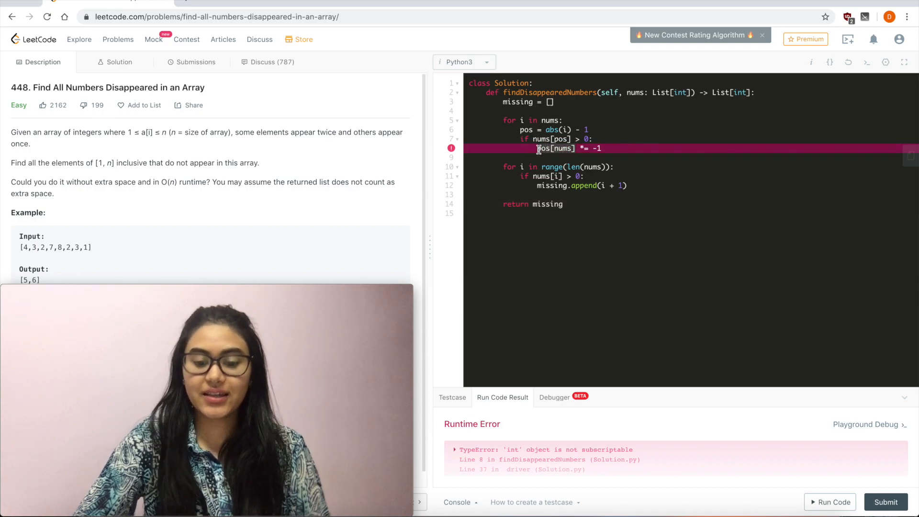
pyautogui.write('nums[')
pyautogui.write('pos')
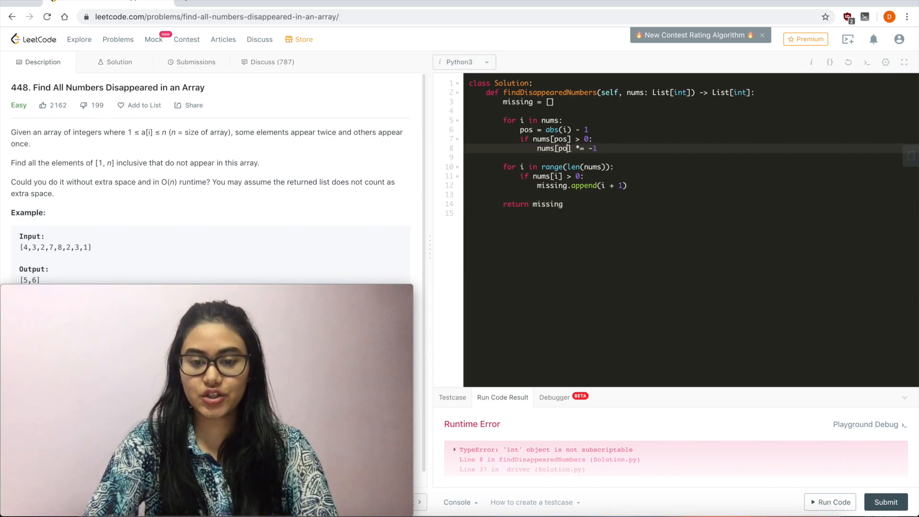
# Rerun the example test to get Accepted with output [5,6], then submit the solution.
pyautogui.click(833, 501)
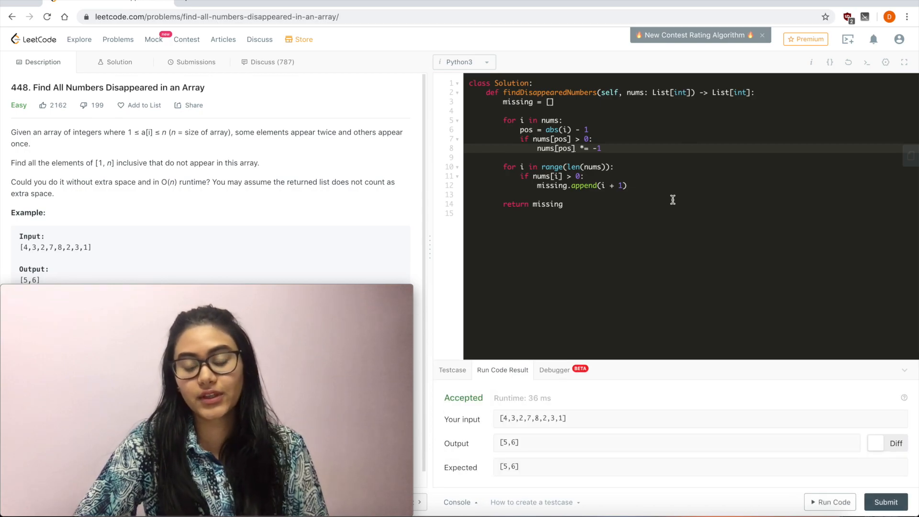
pyautogui.click(887, 502)
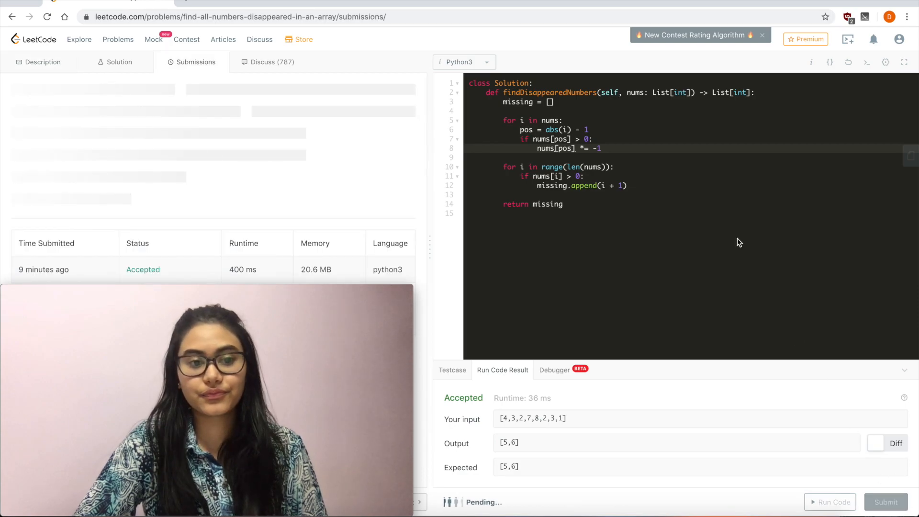